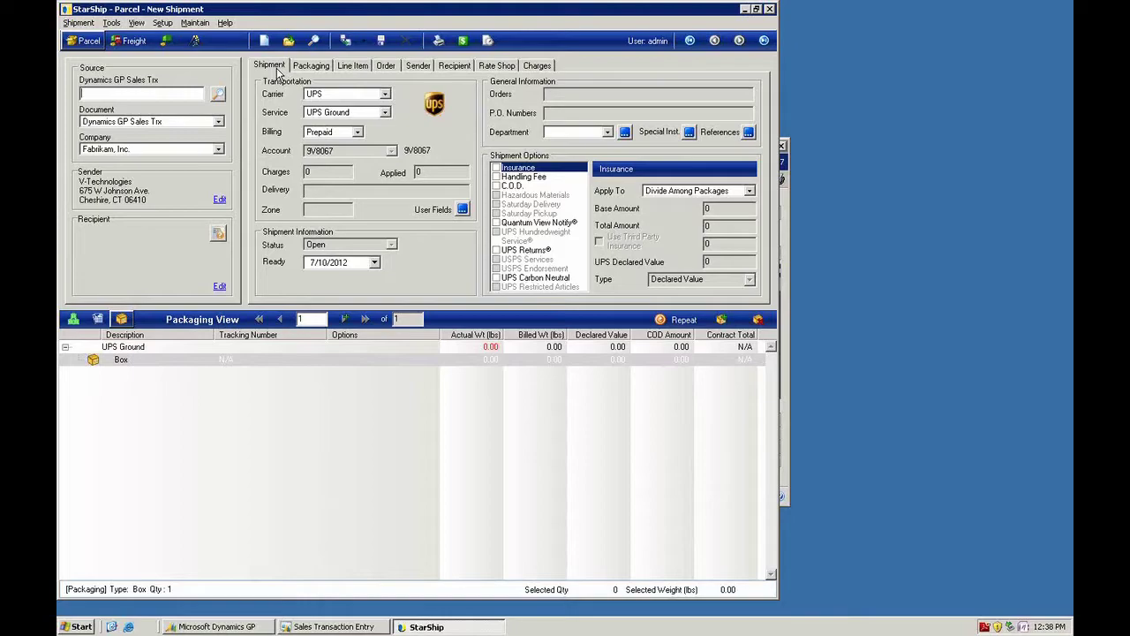
pyautogui.write('405')
pyautogui.press('Return')
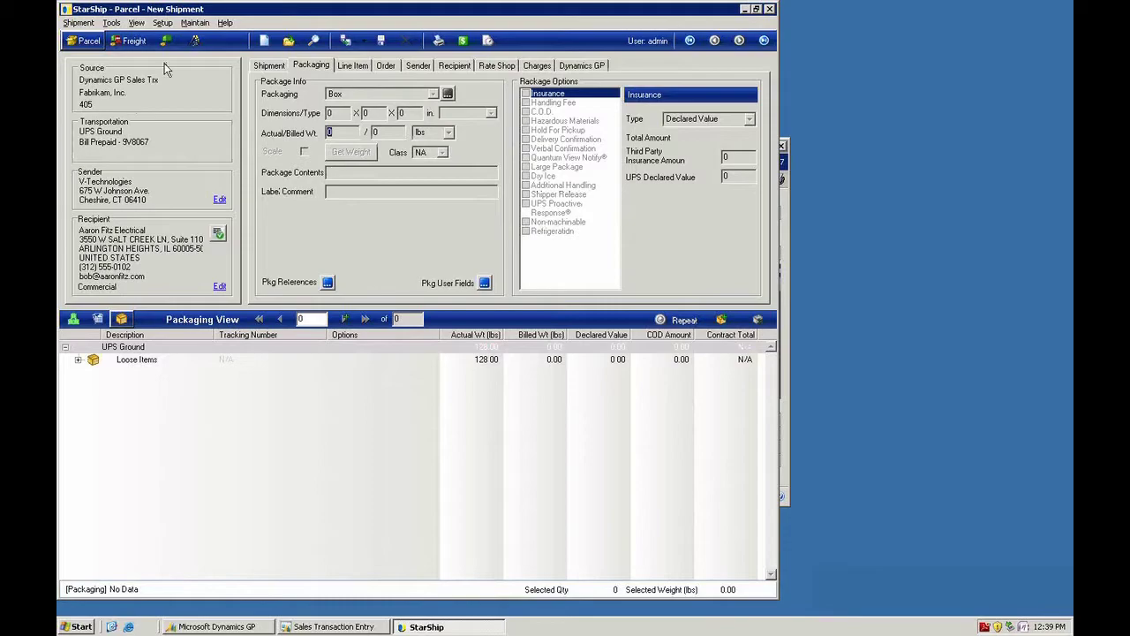
pyautogui.click(193, 42)
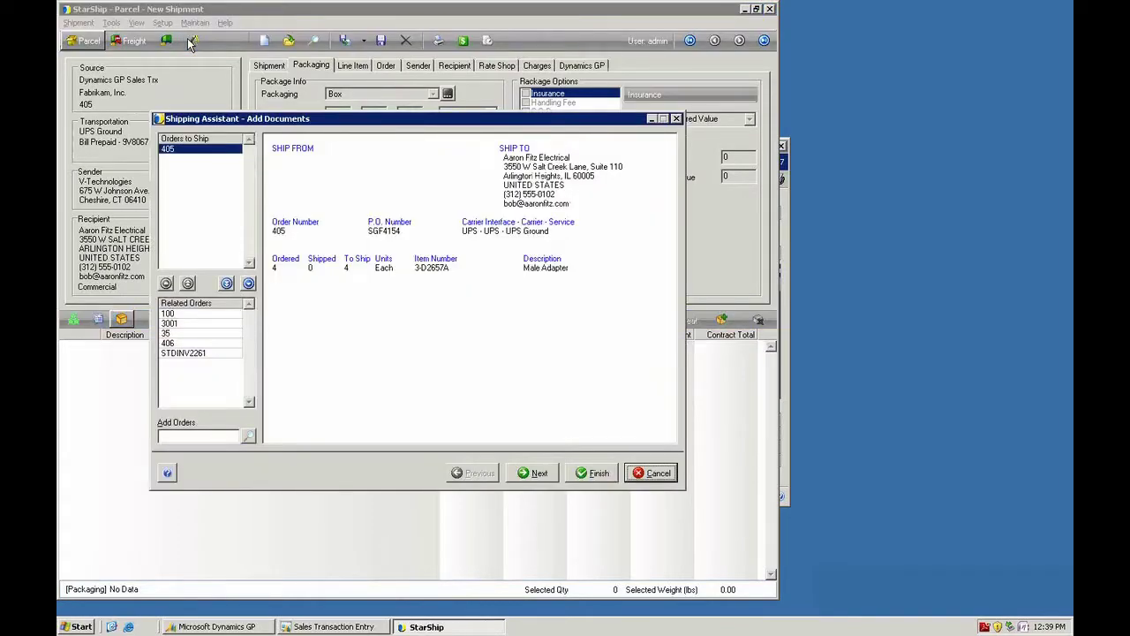
pyautogui.click(191, 339)
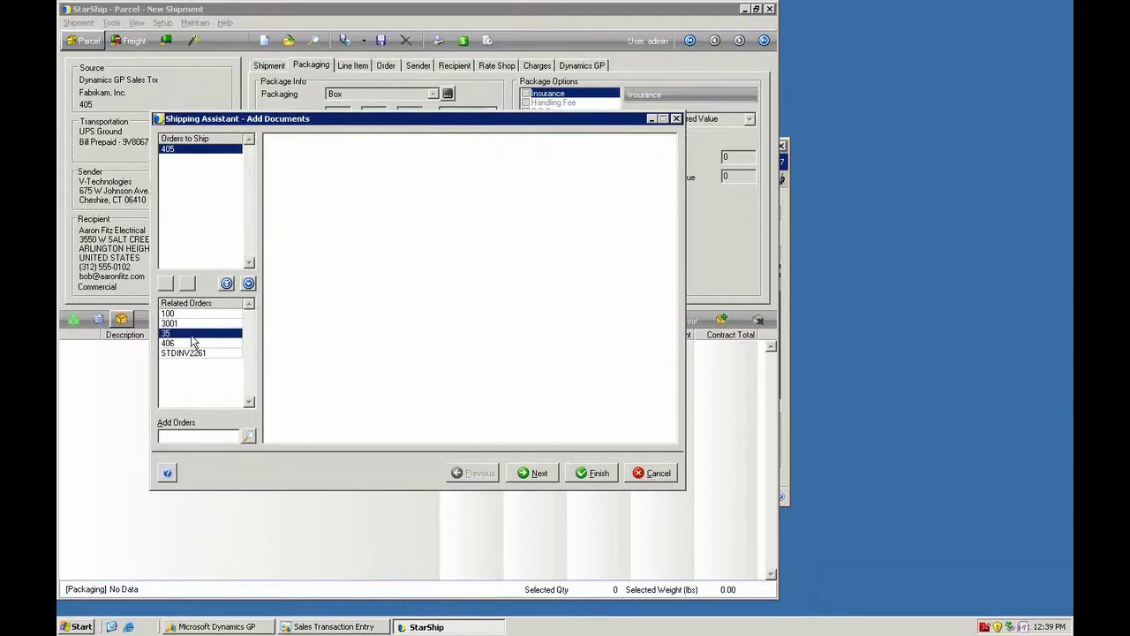
pyautogui.click(166, 282)
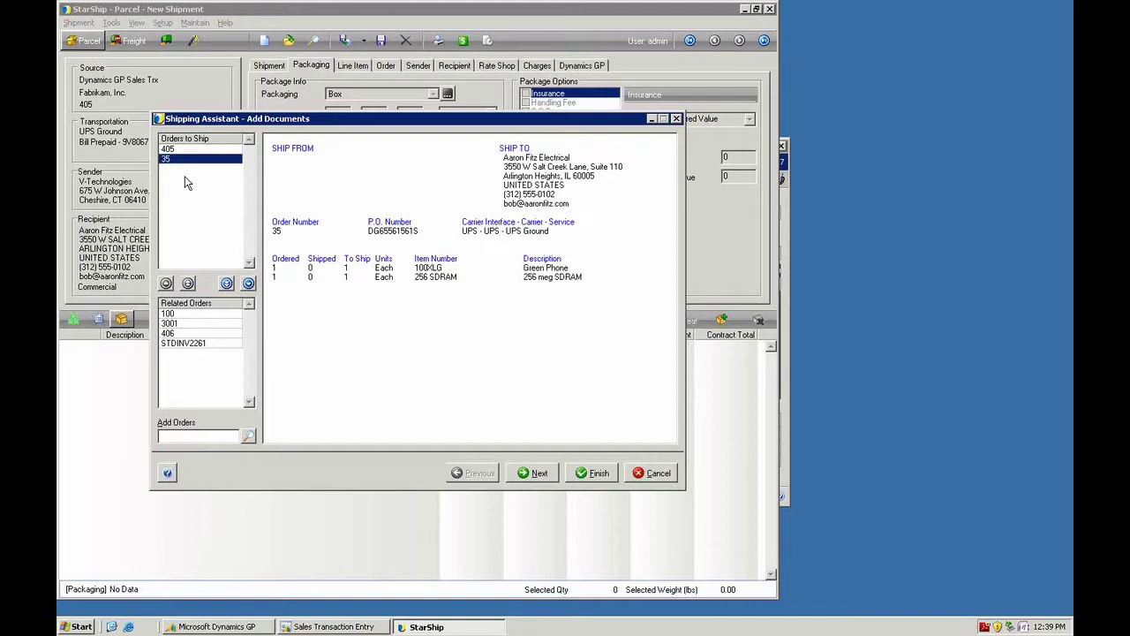
pyautogui.click(655, 475)
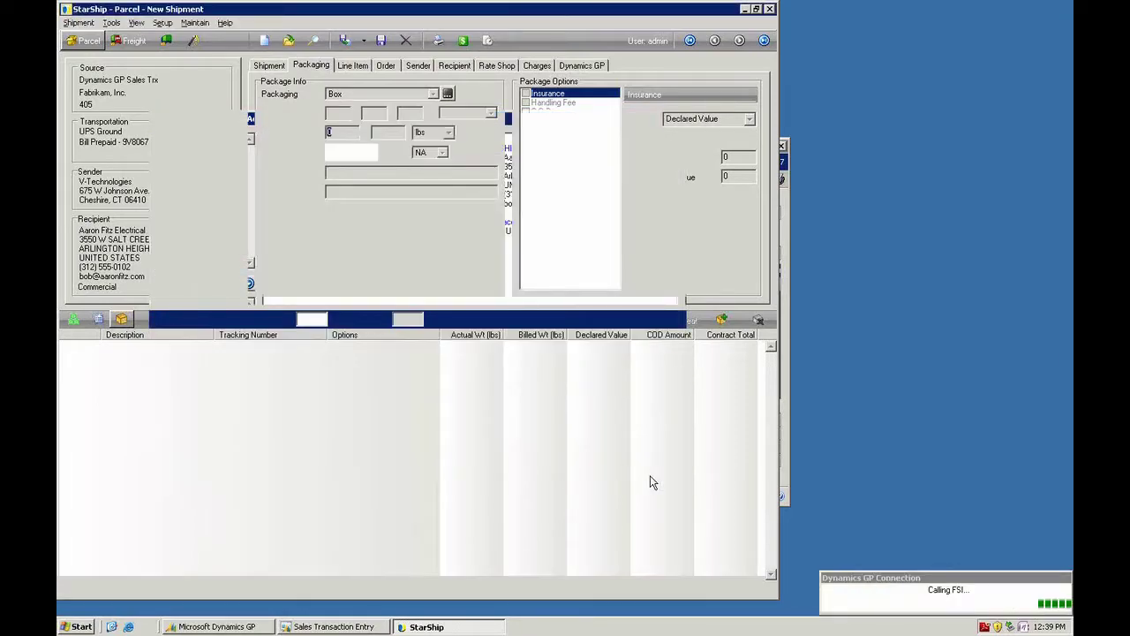
pyautogui.click(264, 40)
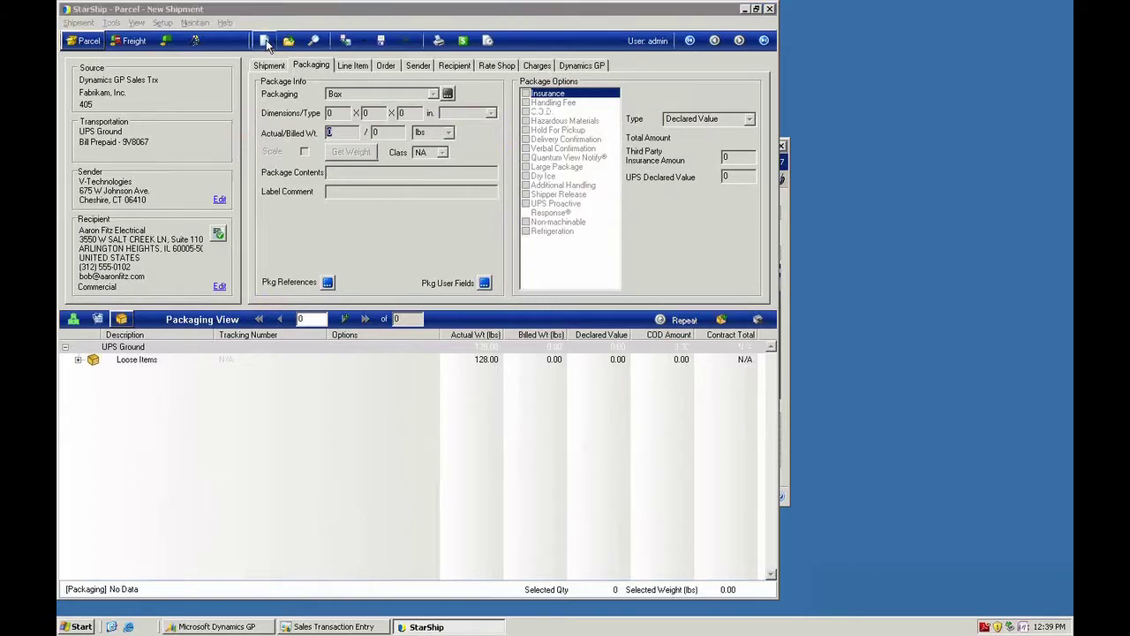
pyautogui.click(420, 337)
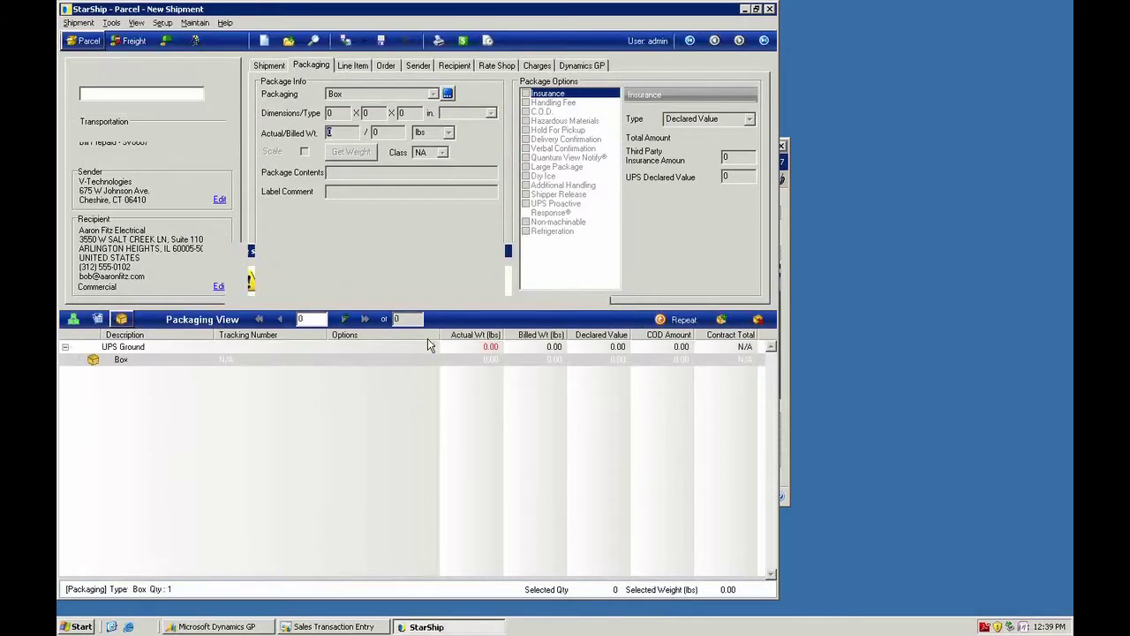
# - Enable the parcel preference to always use Shipping Assistant when importing orders
pyautogui.click(163, 23)
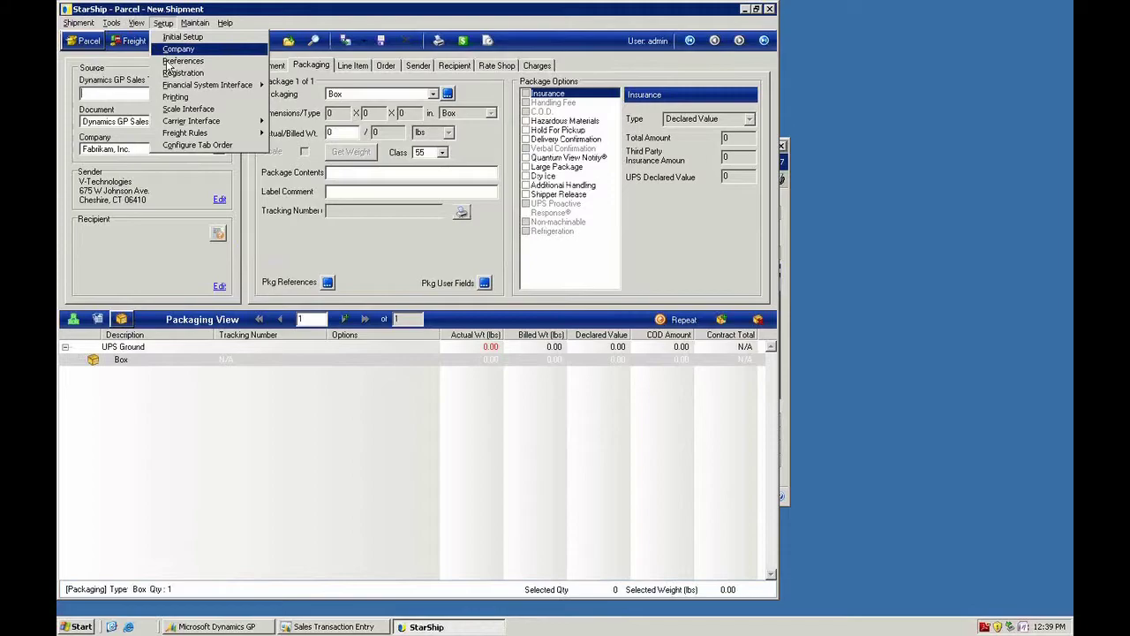
pyautogui.click(166, 61)
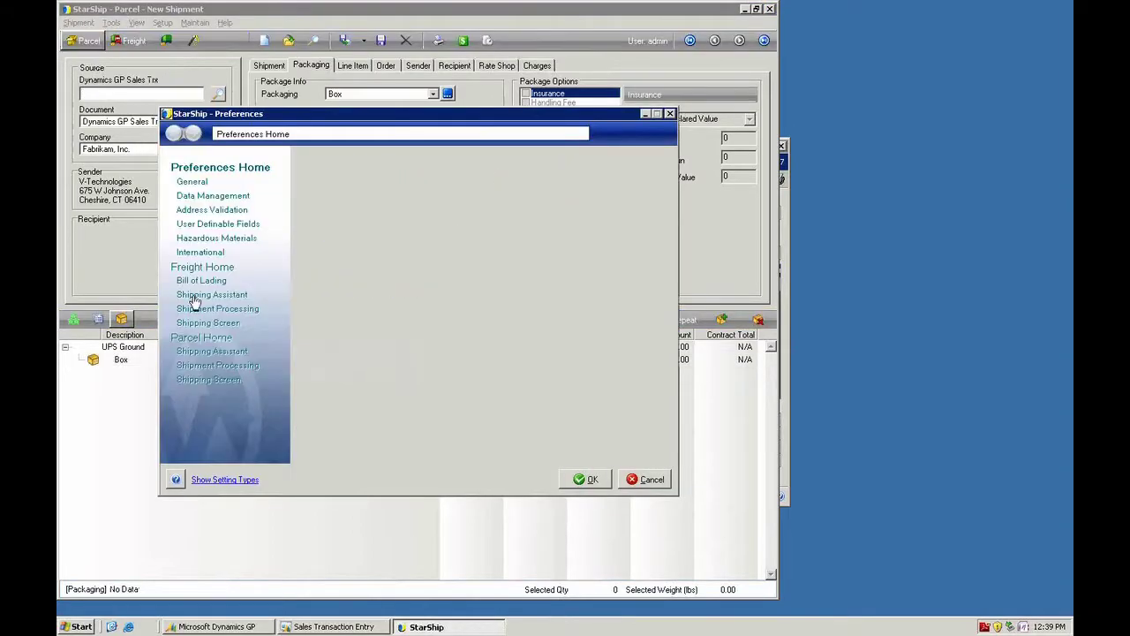
pyautogui.click(201, 294)
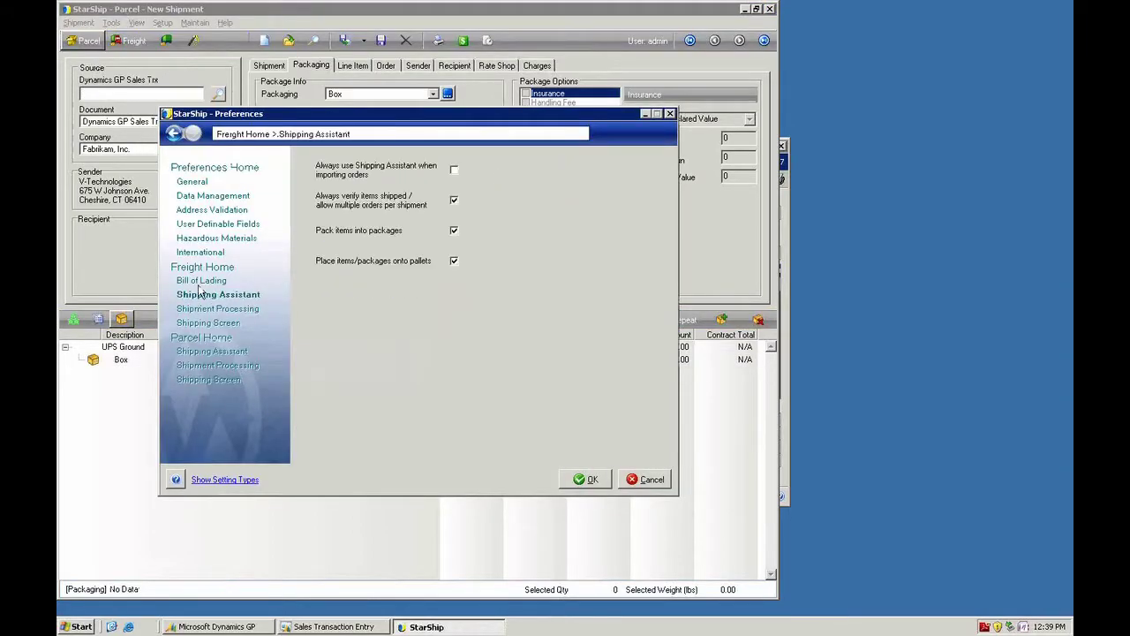
pyautogui.click(215, 352)
pyautogui.click(453, 168)
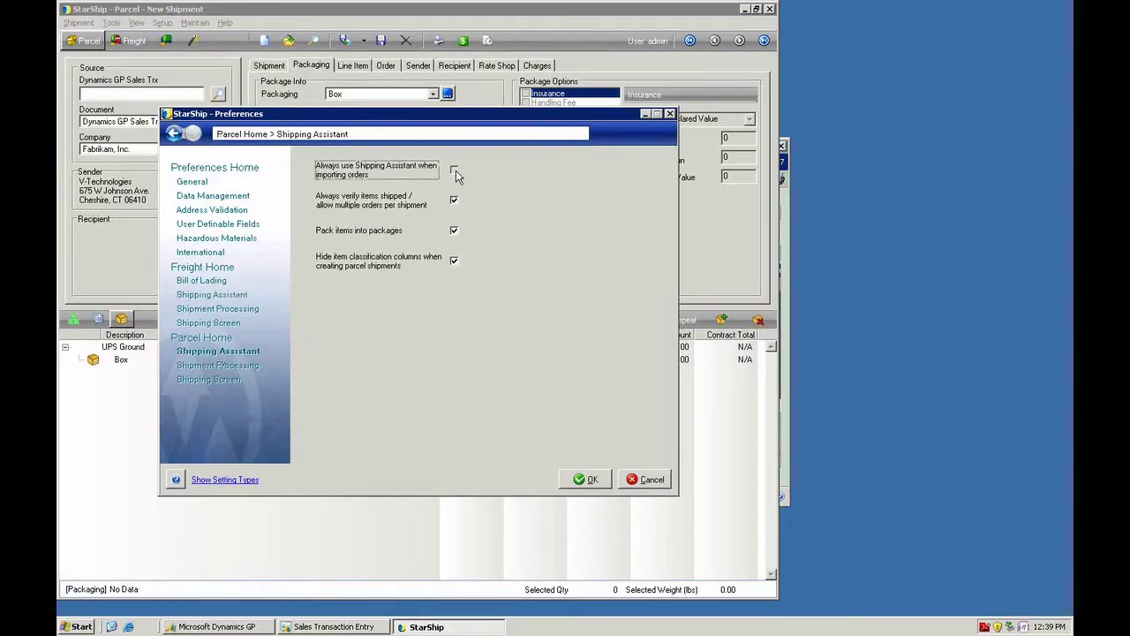
pyautogui.click(600, 479)
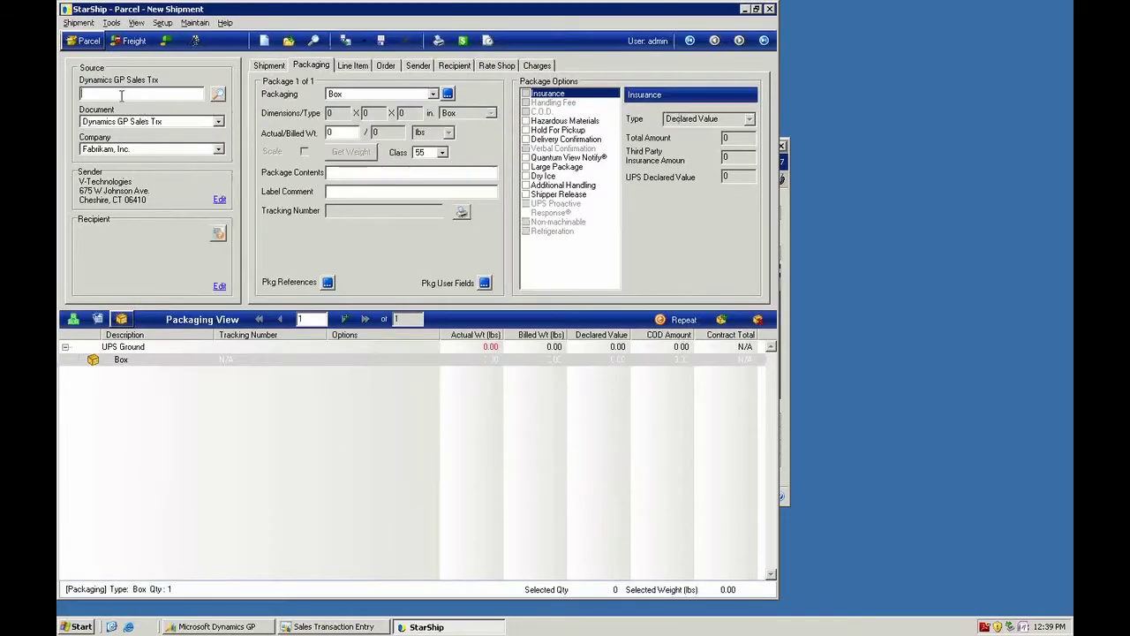
# - Import the Male Adapter sales order by its order number and add the related Female Adapter order to the shipment
pyautogui.write('405')
pyautogui.press('Return')
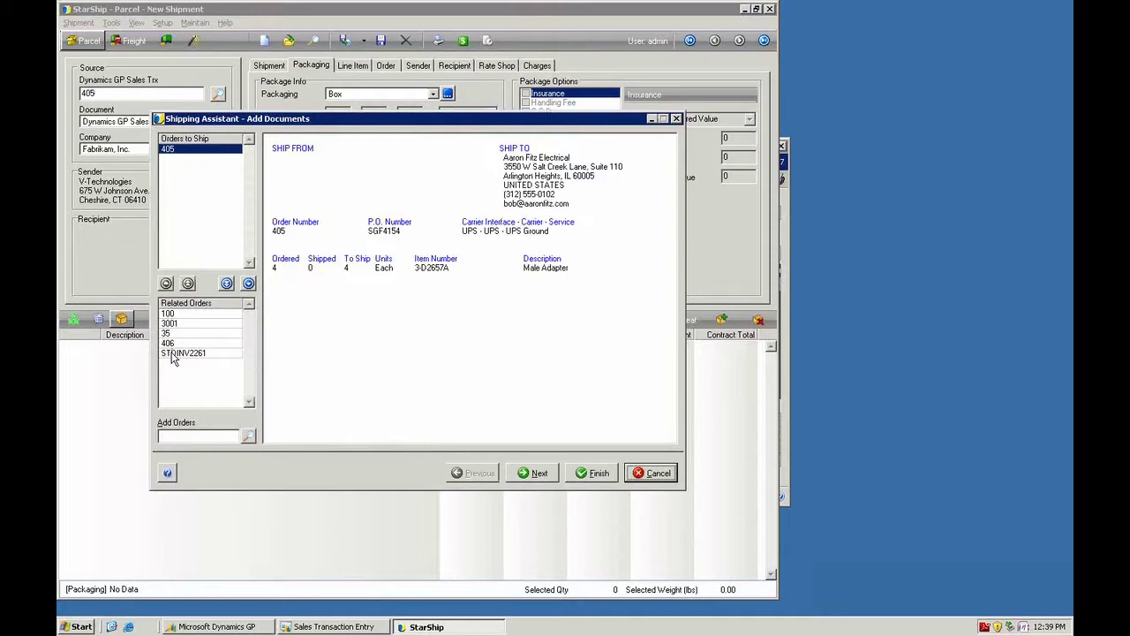
pyautogui.click(170, 346)
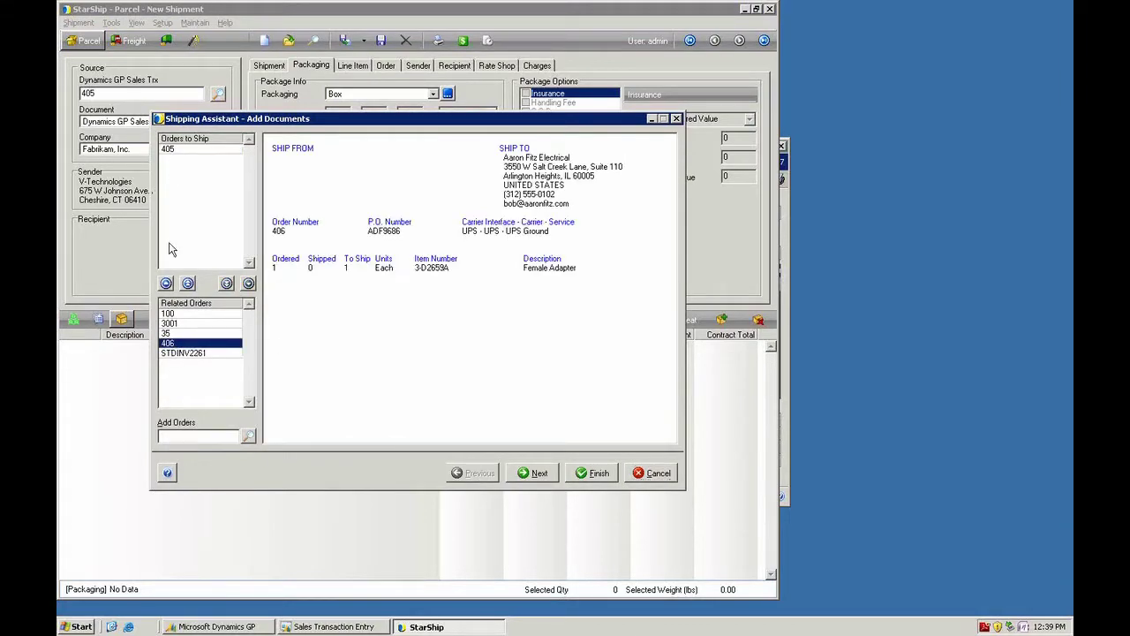
pyautogui.click(167, 283)
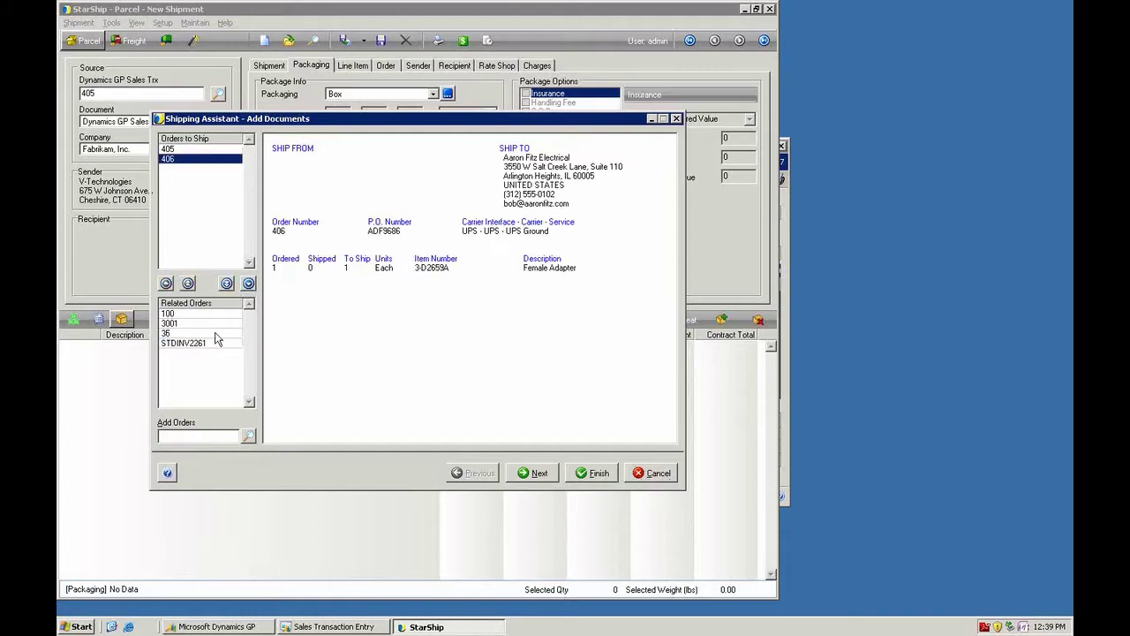
# - Accept the ship quantities for both orders and pack the Female Adapter into a box
pyautogui.click(532, 475)
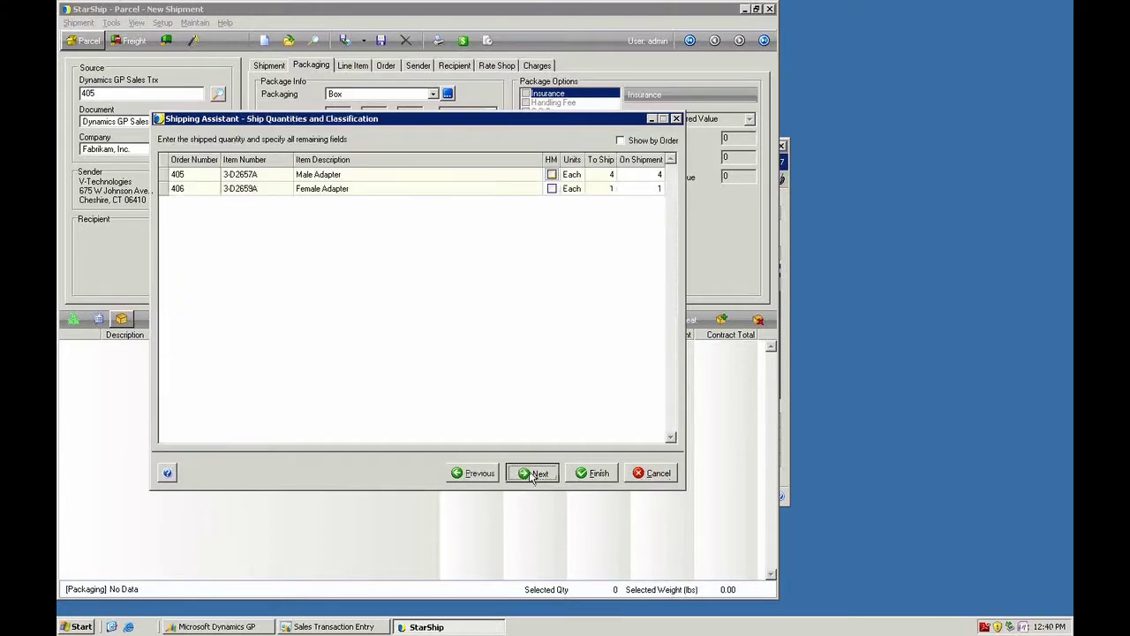
pyautogui.click(536, 474)
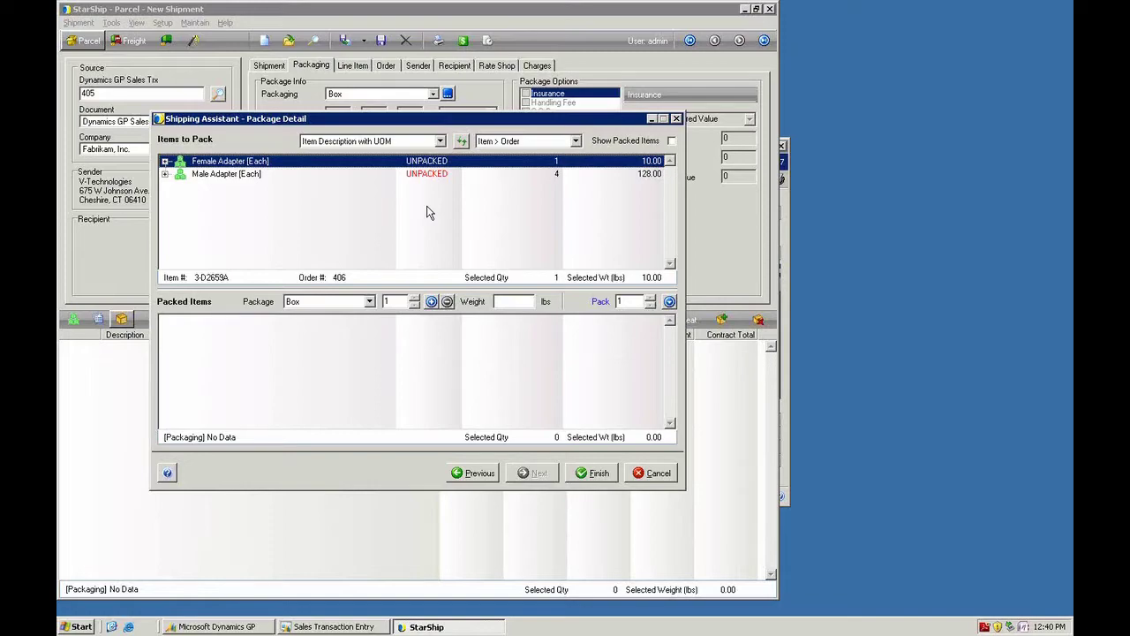
pyautogui.click(670, 302)
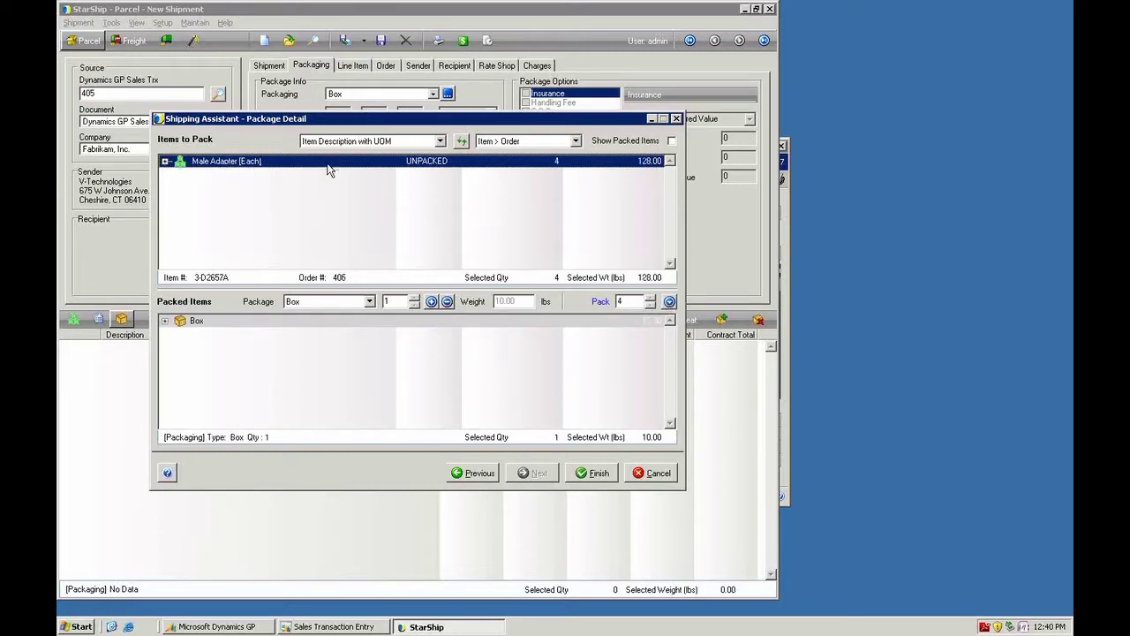
# - Pack 2 Male Adapters into a second box and the remaining 2 into a third box, finishing the Shipping Assistant
pyautogui.click(432, 302)
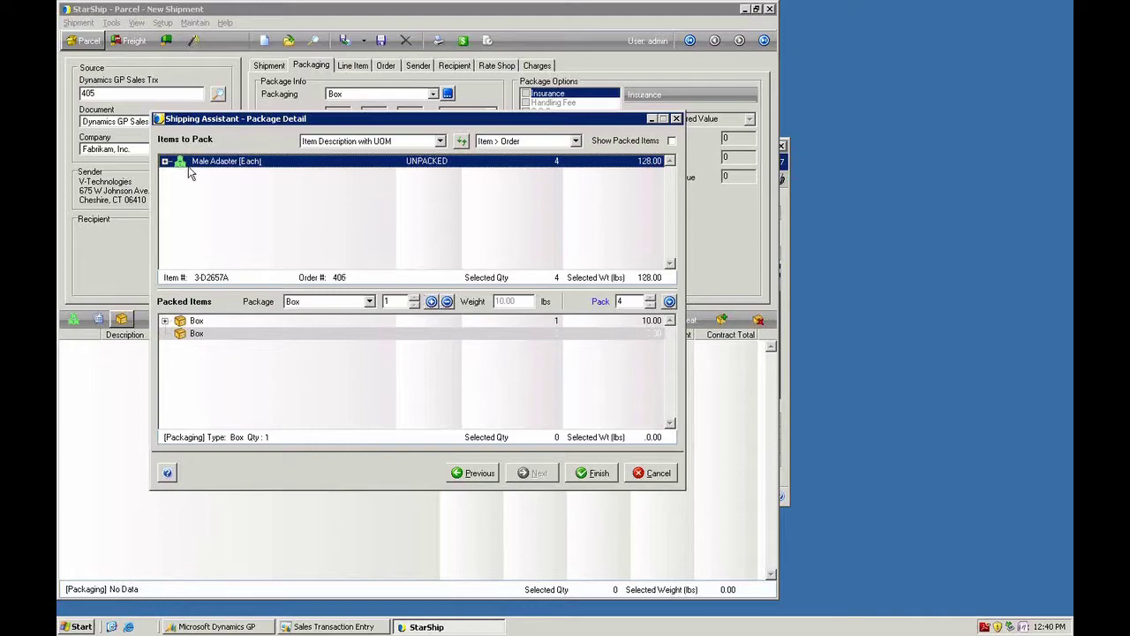
pyautogui.click(164, 162)
pyautogui.click(629, 301)
pyautogui.moveTo(629, 301); pyautogui.dragTo(599, 299)
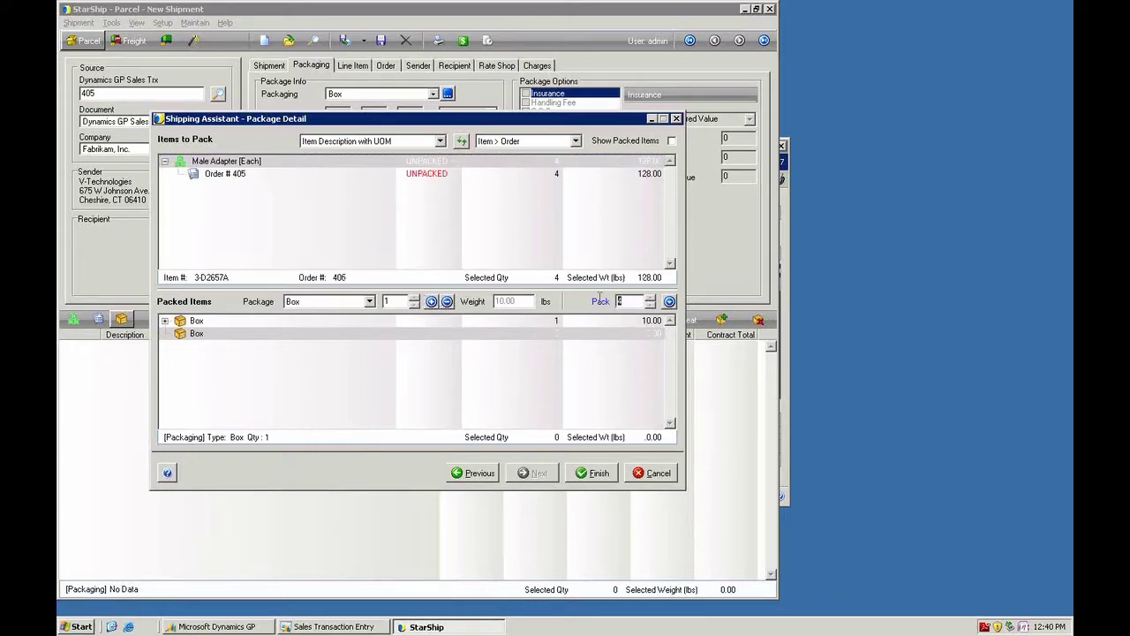
pyautogui.write('2')
pyautogui.click(670, 302)
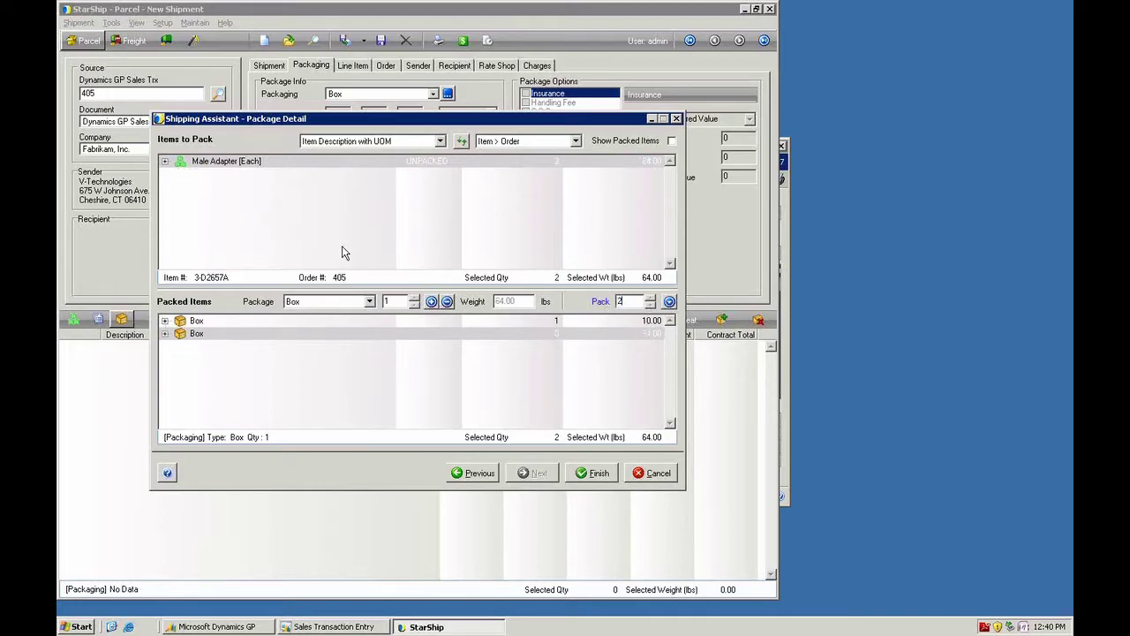
pyautogui.moveTo(193, 164); pyautogui.dragTo(196, 348)
pyautogui.click(592, 473)
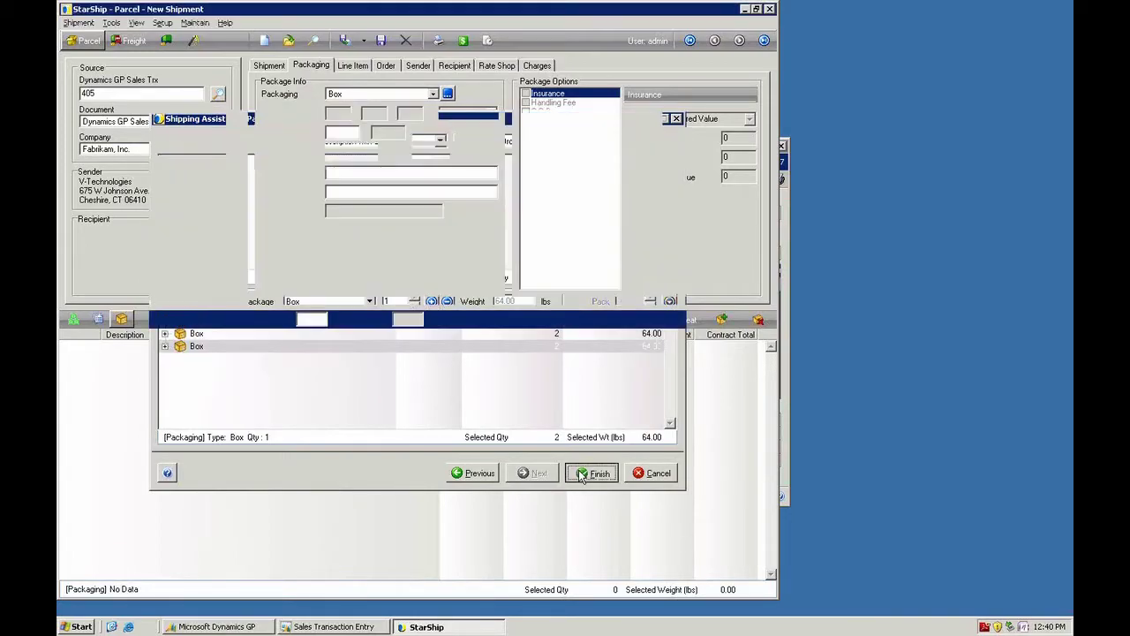
# - Examine the shipment's contents expanded by package, by order and by line item
pyautogui.rightClick(107, 361)
pyautogui.click(142, 366)
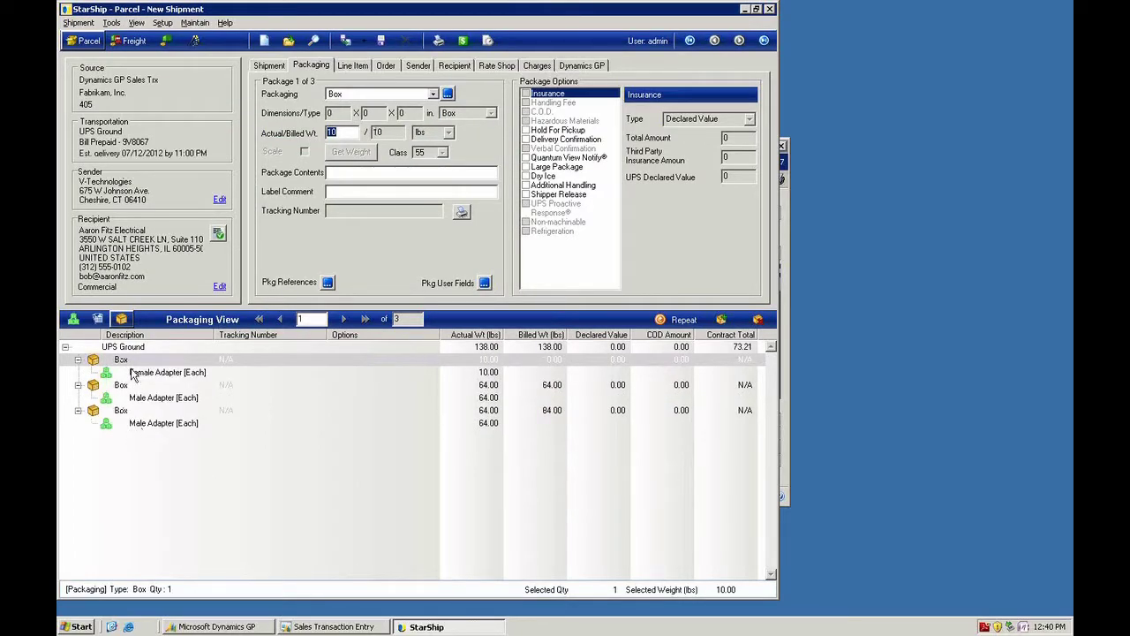
pyautogui.click(97, 323)
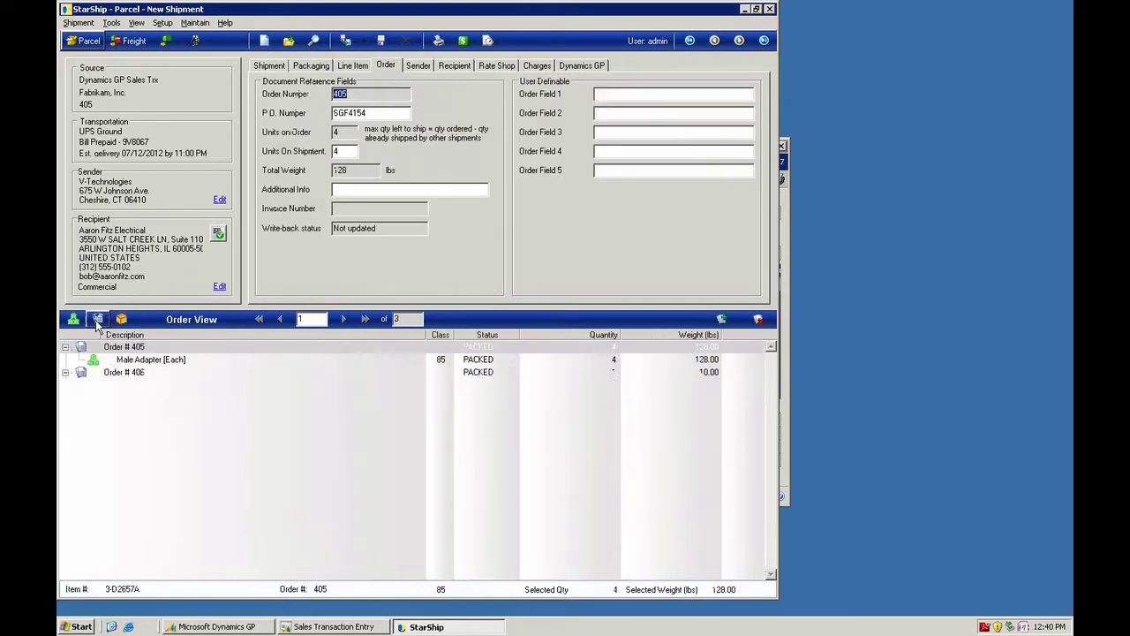
pyautogui.rightClick(112, 351)
pyautogui.click(133, 353)
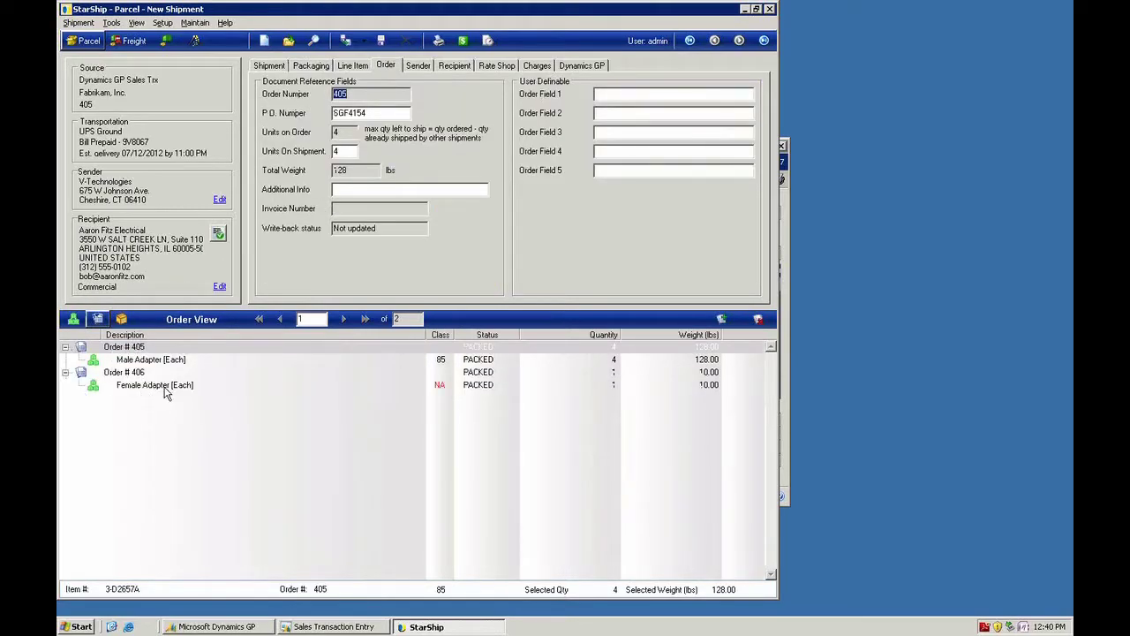
pyautogui.click(74, 320)
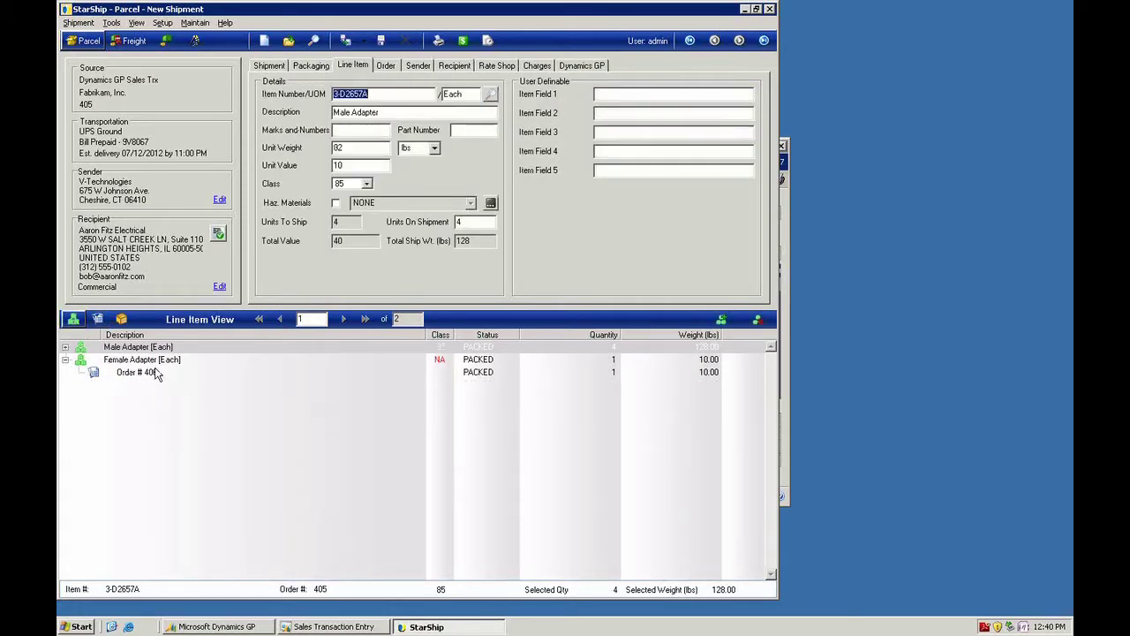
pyautogui.rightClick(180, 350)
pyautogui.click(191, 358)
# - Process the UPS Ground shipment and close the label preview
pyautogui.click(347, 41)
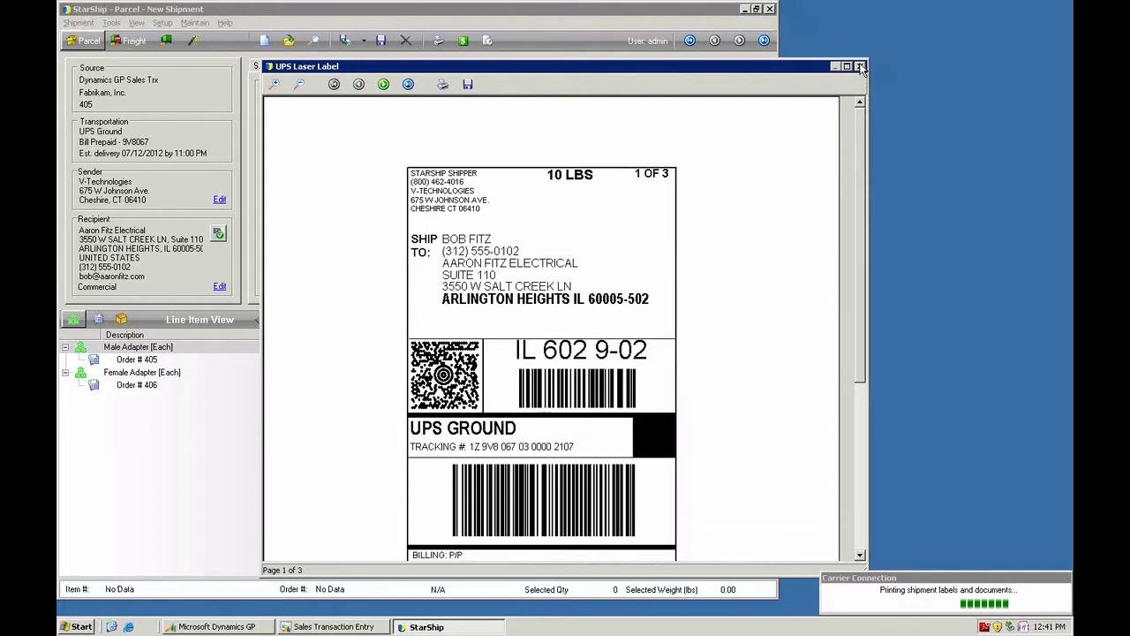
pyautogui.click(860, 67)
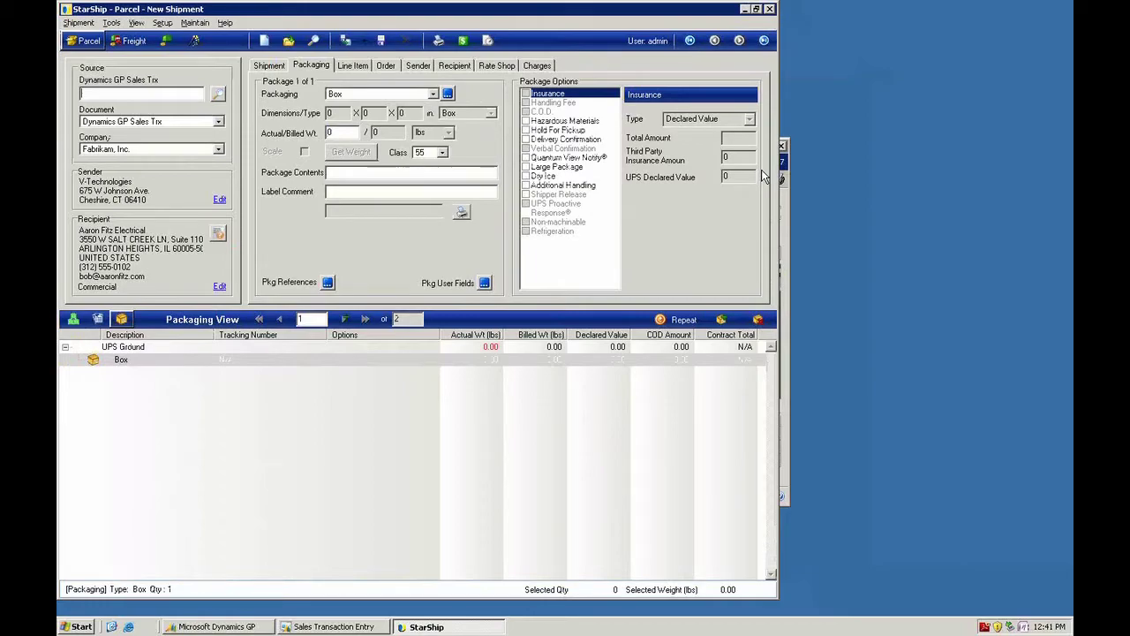
# - Switch to Sales Transaction Entry in Microsoft Dynamics GP and read the shipment notes on the Male Adapter order and the following order
pyautogui.click(744, 9)
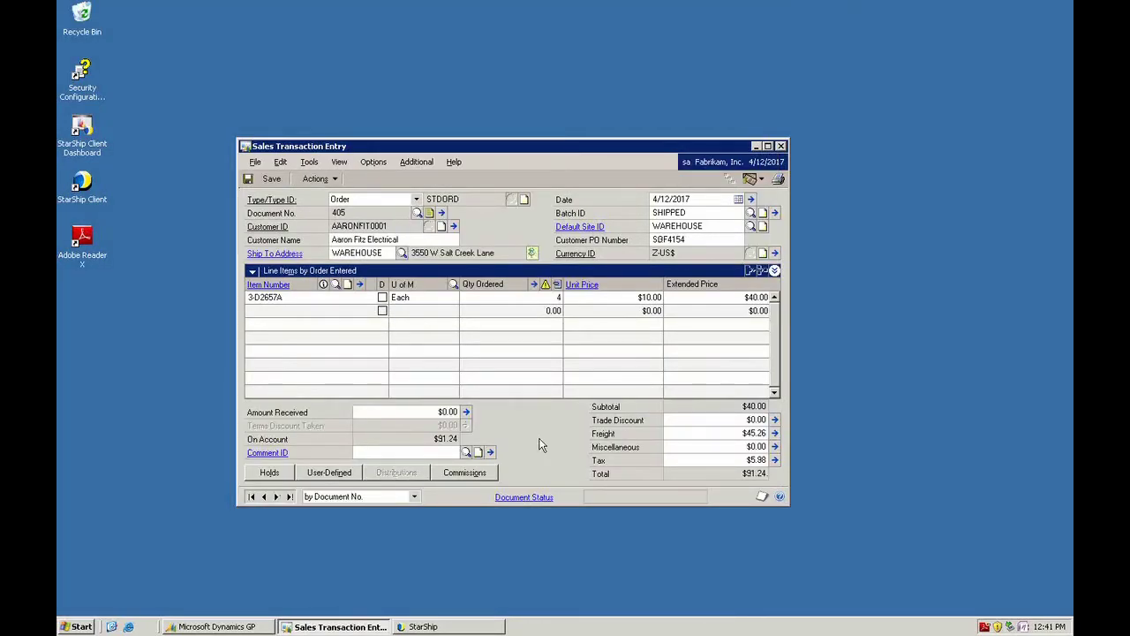
pyautogui.click(429, 214)
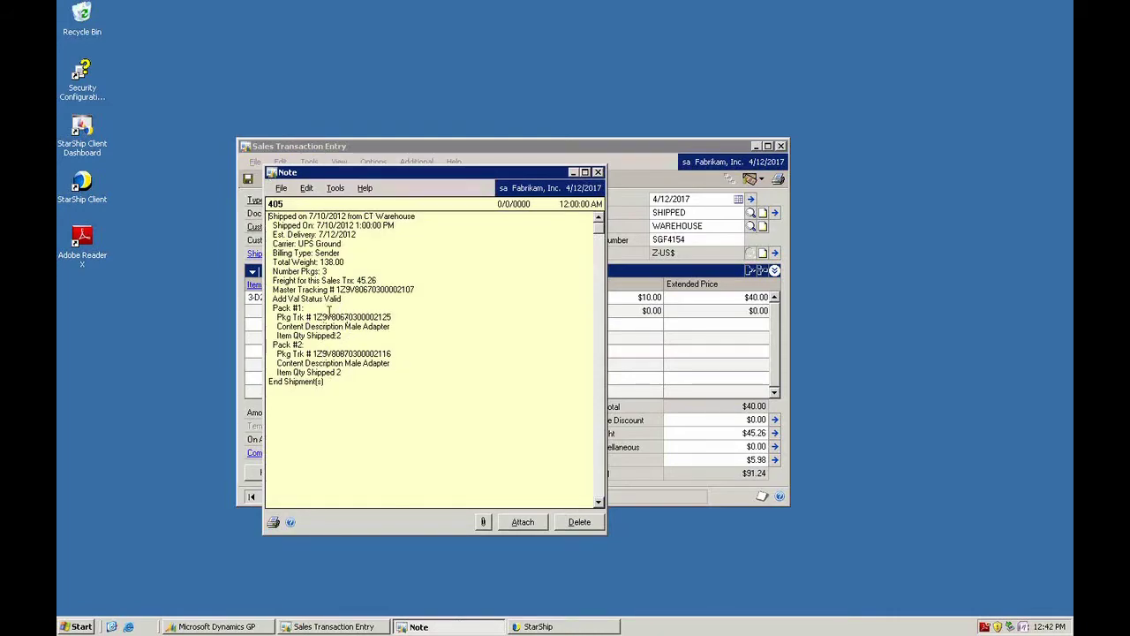
pyautogui.click(598, 173)
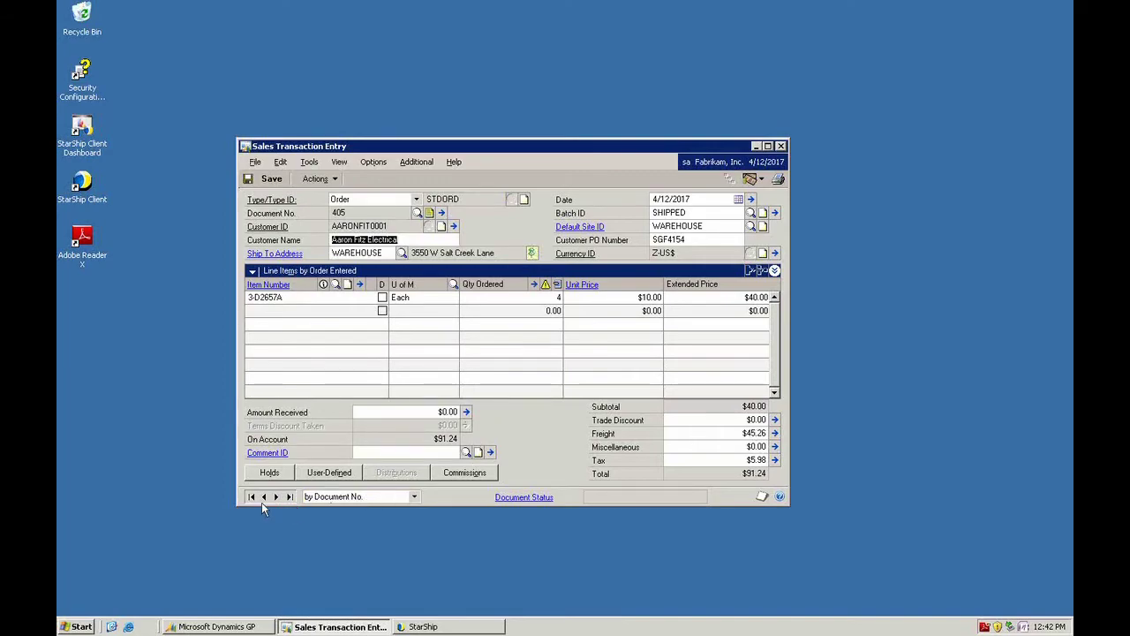
pyautogui.click(276, 498)
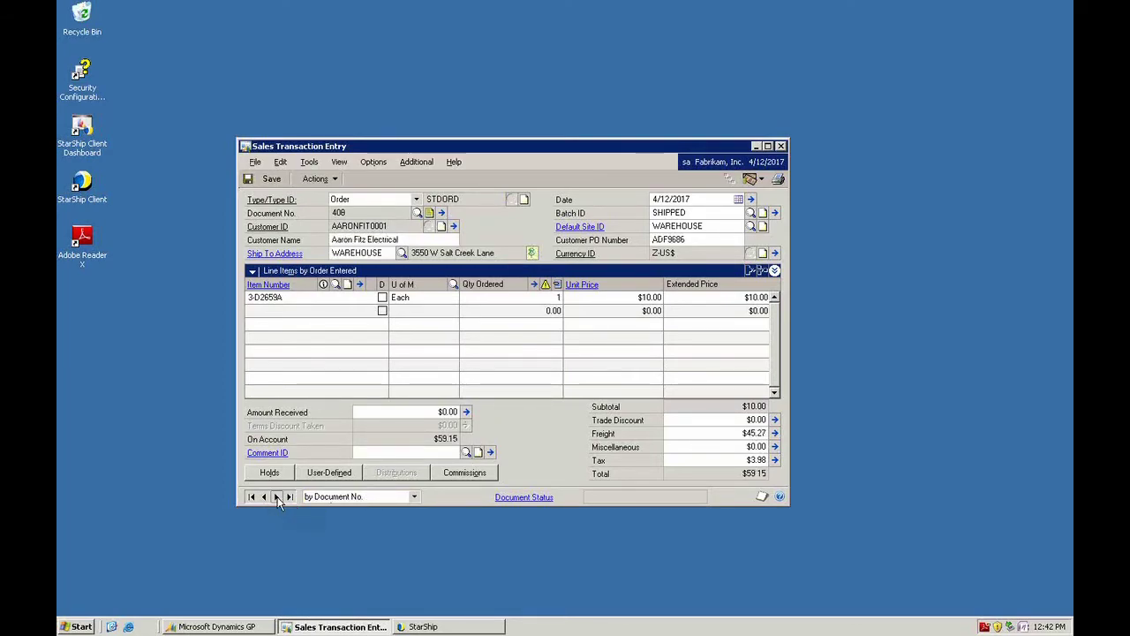
pyautogui.click(429, 213)
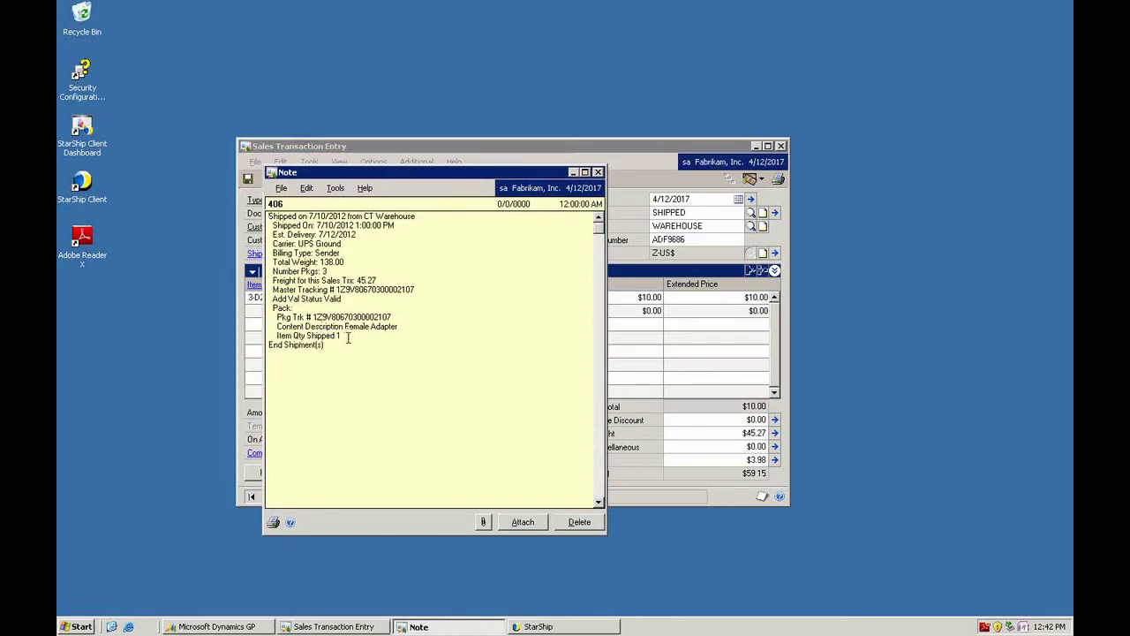
pyautogui.click(598, 173)
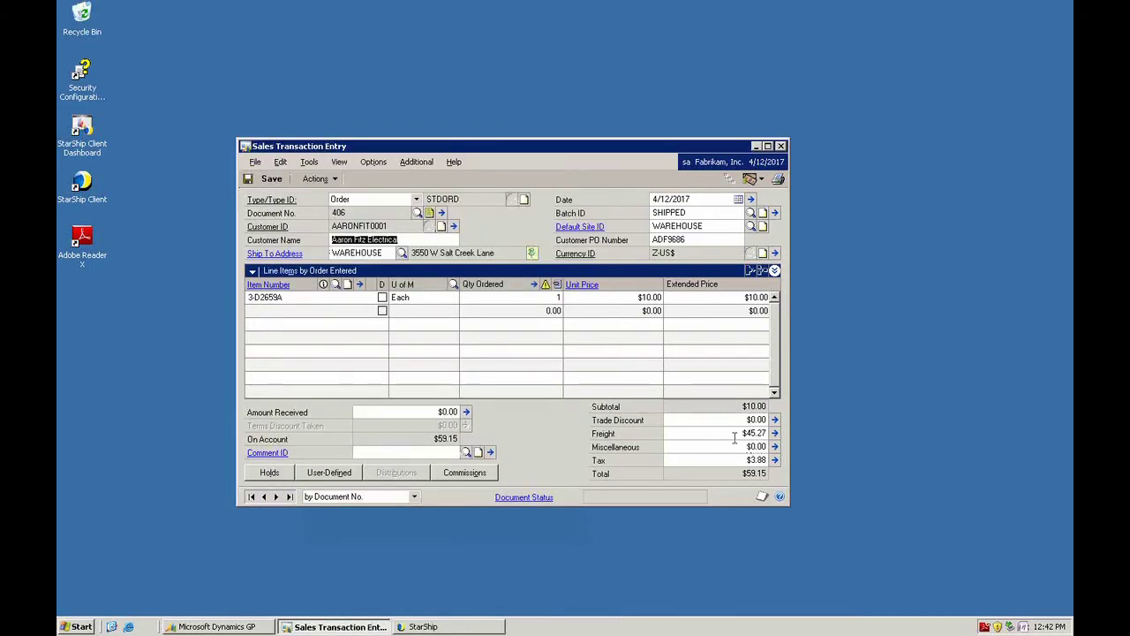